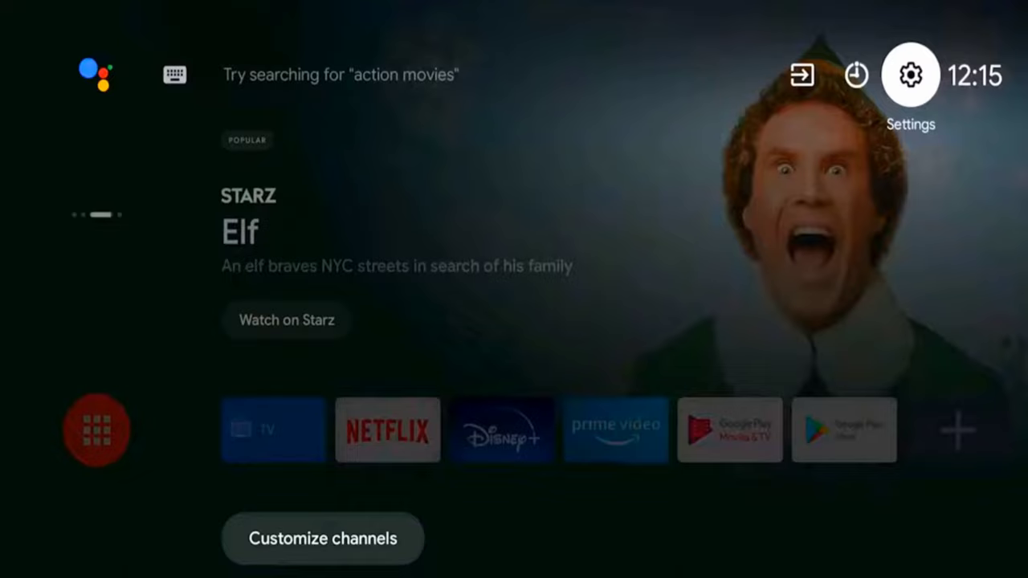
- Go to Watching TV > External inputs > HDMI signal format, where HDMI 1–4 show Standard format
{"action": "key", "text": "Return"}
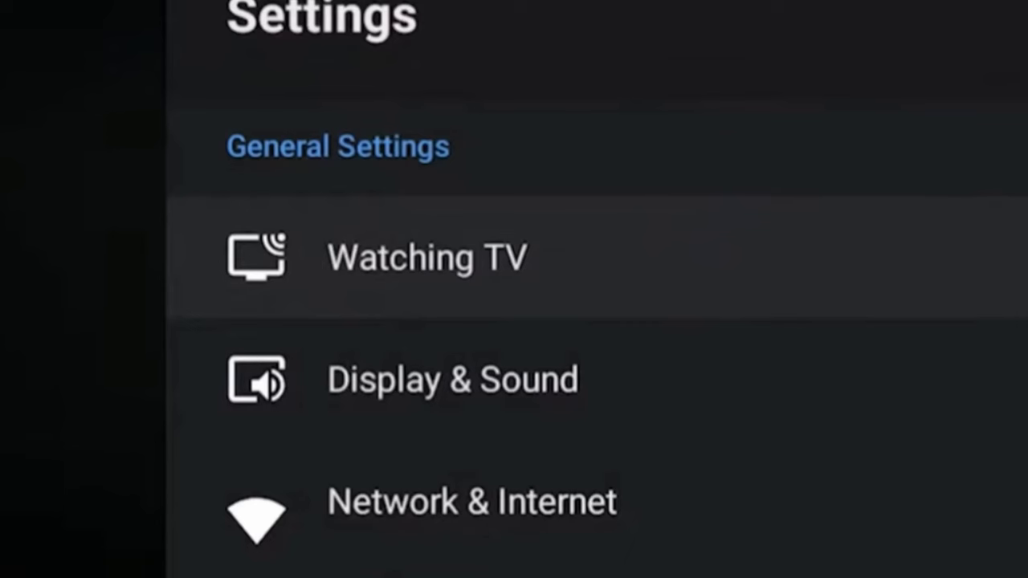
{"action": "key", "text": "Return"}
{"action": "key", "text": "Down"}
{"action": "key", "text": "Down"}
{"action": "key", "text": "Down"}
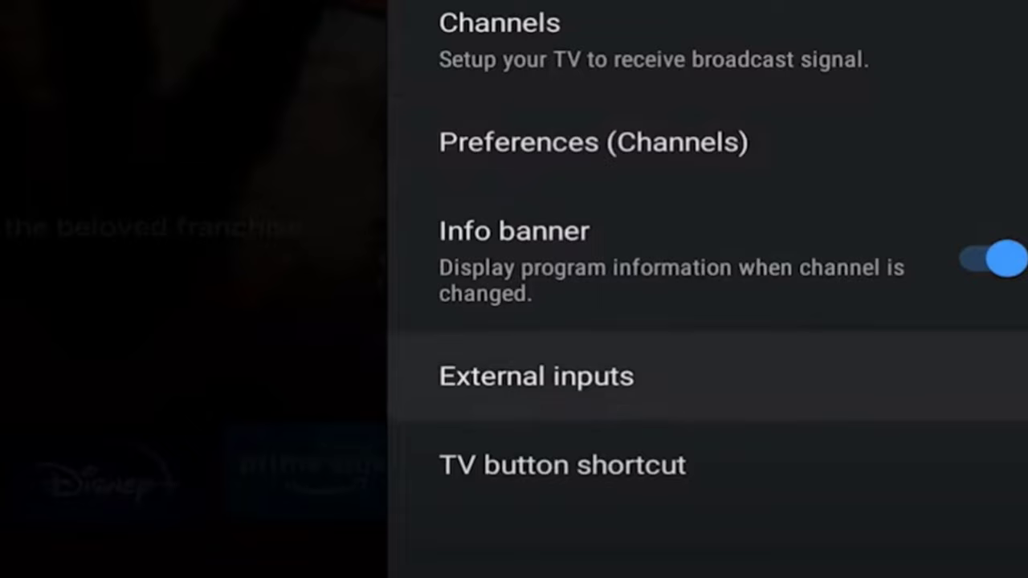
{"action": "key", "text": "Return"}
{"action": "key", "text": "Down"}
{"action": "key", "text": "Down"}
{"action": "key", "text": "Down"}
{"action": "key", "text": "Down"}
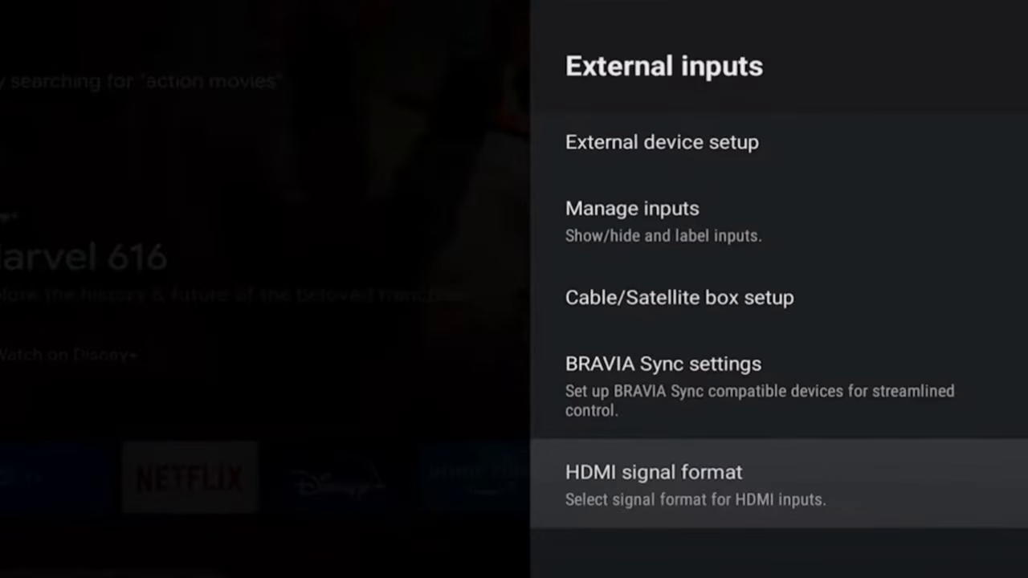
{"action": "key", "text": "Return"}
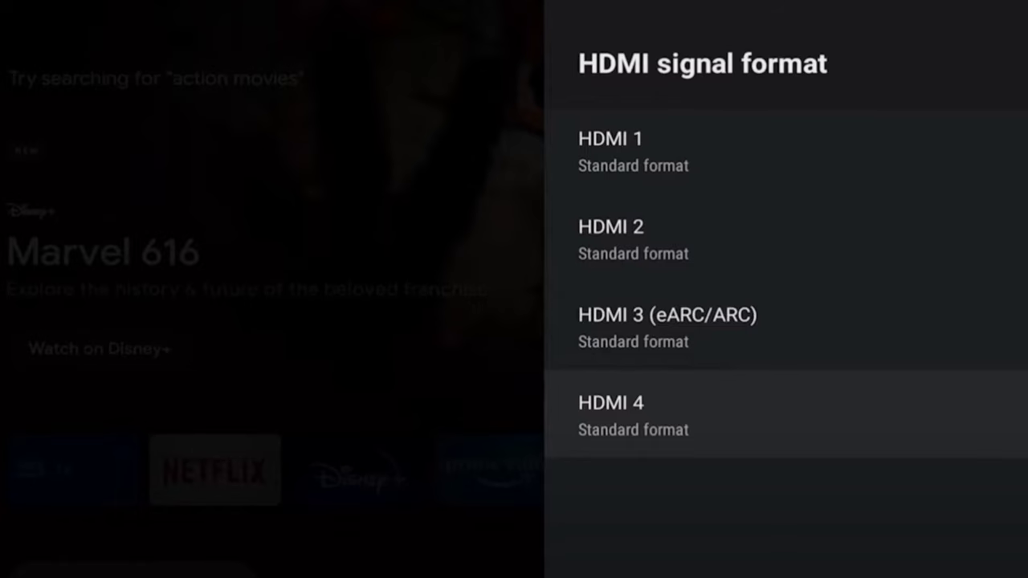
- Change HDMI 4's signal format from Standard to Enhanced format
{"action": "key", "text": "Return"}
{"action": "key", "text": "Down"}
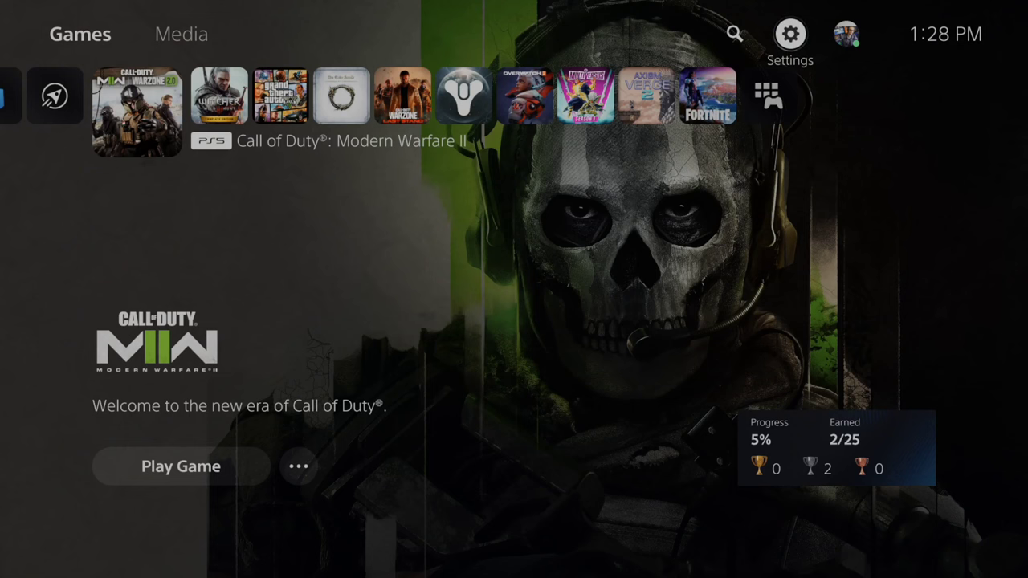
- Check Screen and Video > Video Output Information: 3840 × 2160 at 60 Hz, YUV422 (HDR)
{"action": "key", "text": "Return"}
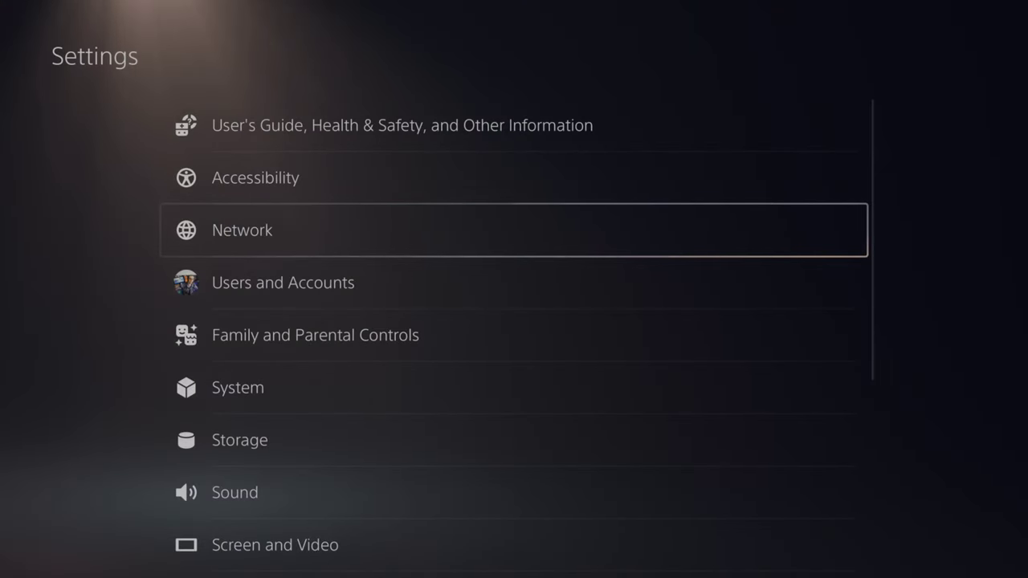
{"action": "key", "text": "Down"}
{"action": "key", "text": "Down"}
{"action": "key", "text": "Down"}
{"action": "key", "text": "Down"}
{"action": "key", "text": "Down"}
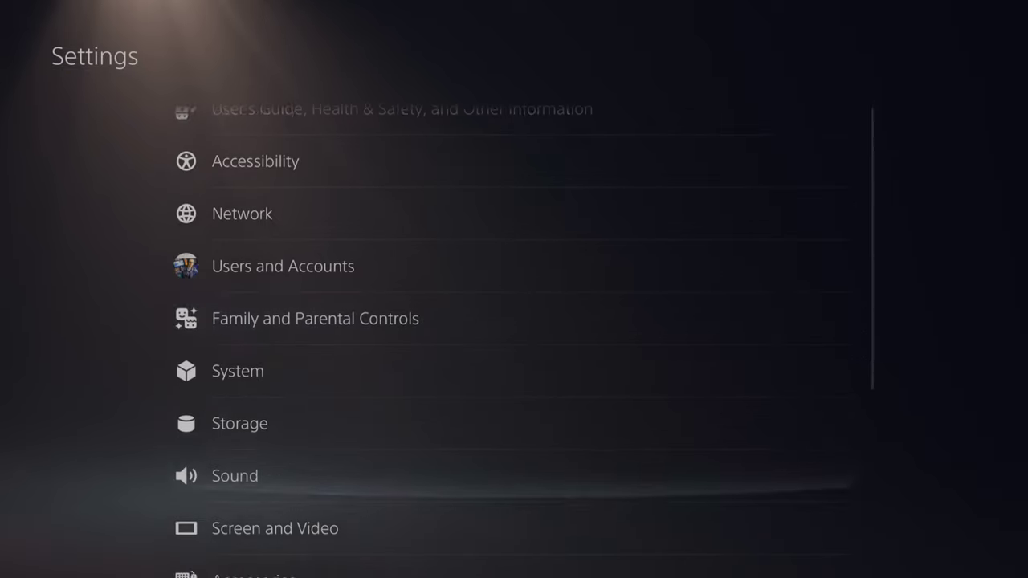
{"action": "key", "text": "Down"}
{"action": "key", "text": "Return"}
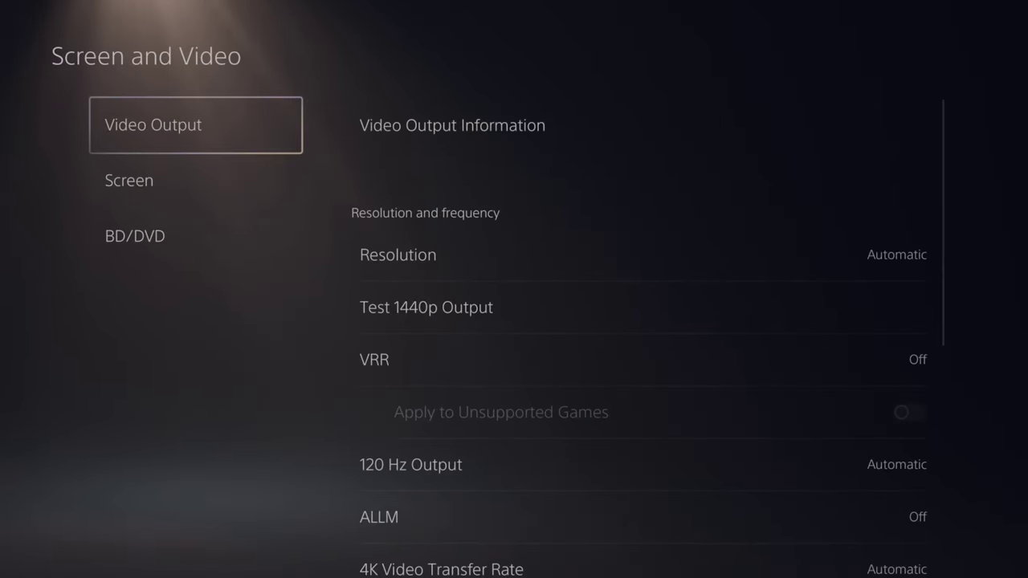
{"action": "key", "text": "Right"}
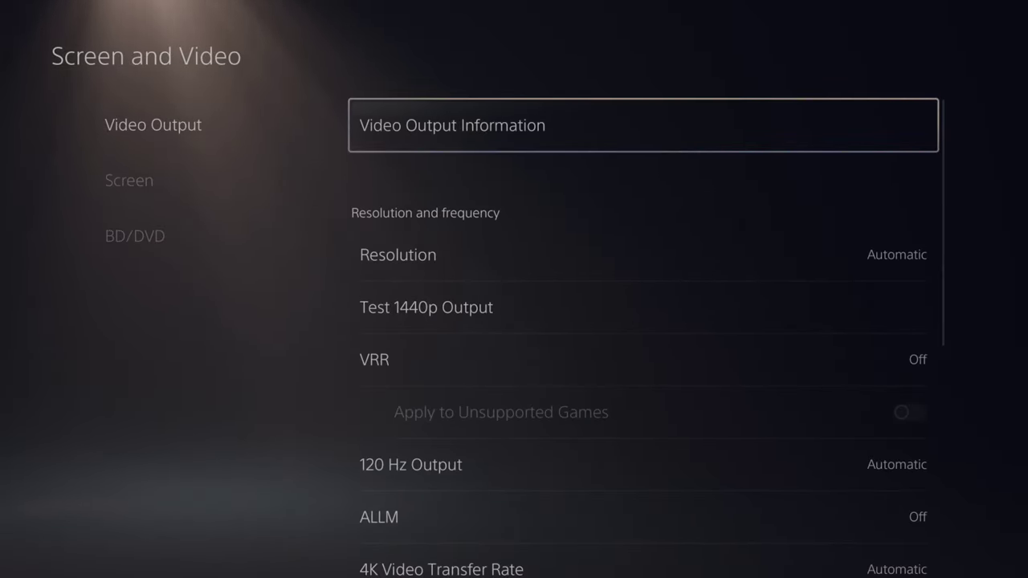
{"action": "key", "text": "Return"}
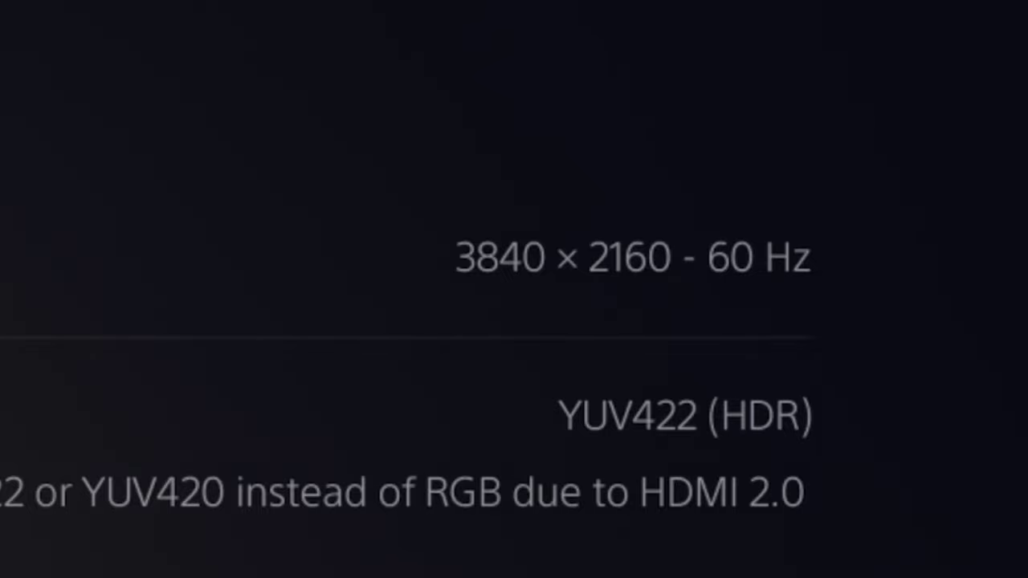
- Review the resolution choices, leaving Resolution and 120 Hz Output both on Automatic
{"action": "key", "text": "Escape"}
{"action": "key", "text": "Down"}
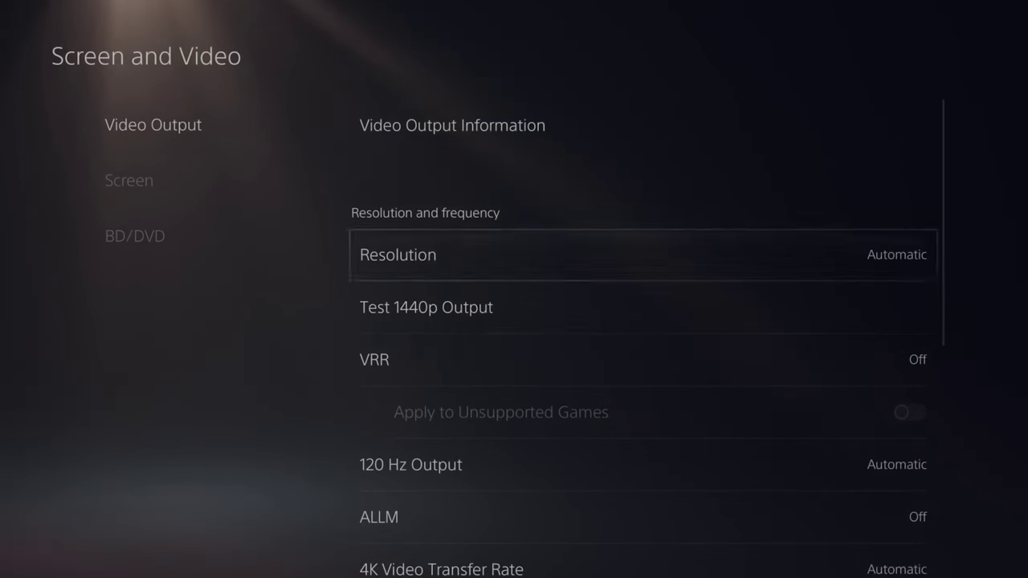
{"action": "key", "text": "Return"}
{"action": "key", "text": "Down"}
{"action": "key", "text": "Down"}
{"action": "key", "text": "Down"}
{"action": "key", "text": "Down"}
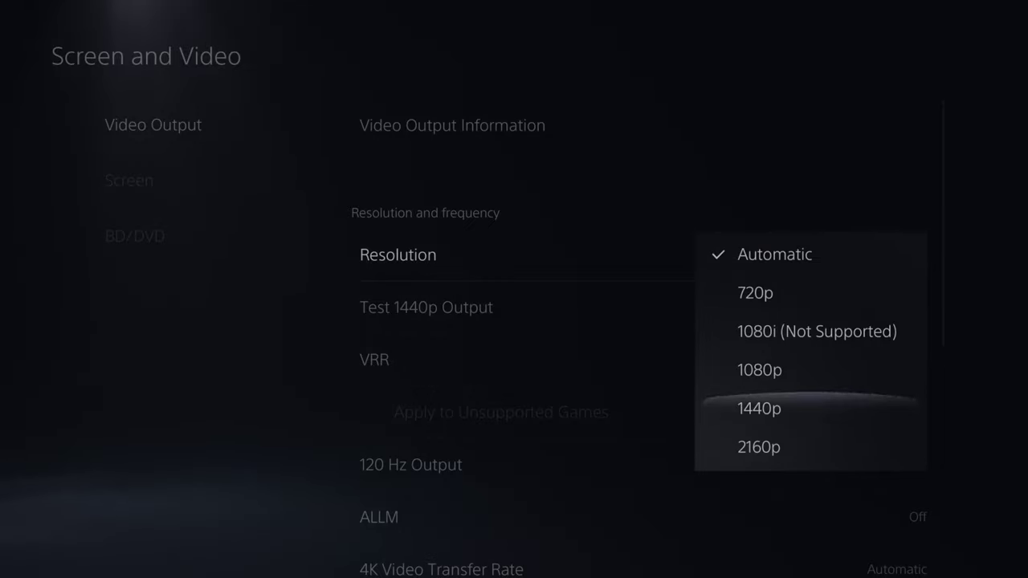
{"action": "key", "text": "Down"}
{"action": "key", "text": "Escape"}
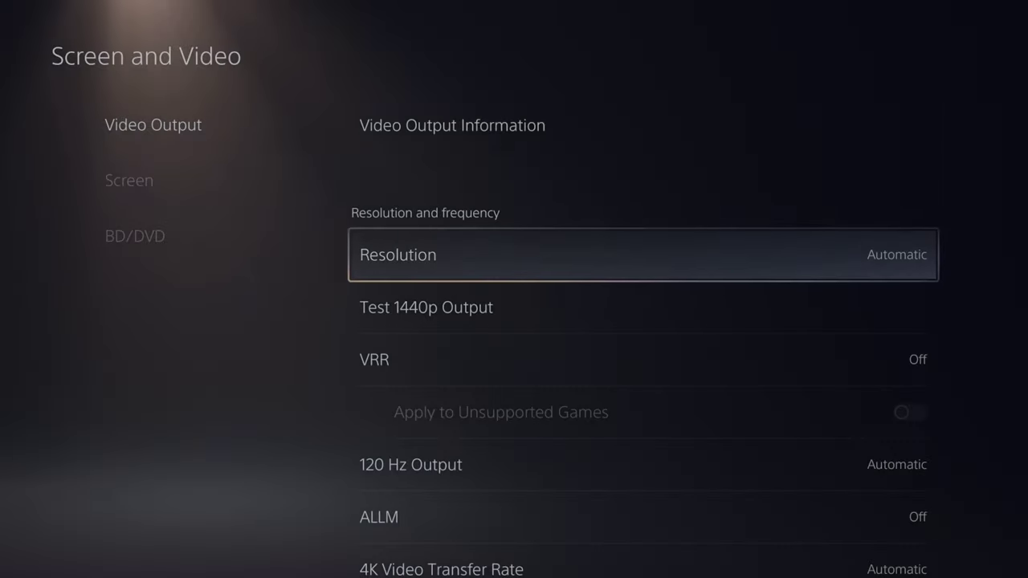
{"action": "key", "text": "Down"}
{"action": "key", "text": "Down"}
{"action": "key", "text": "Down"}
{"action": "key", "text": "Down"}
{"action": "key", "text": "Up"}
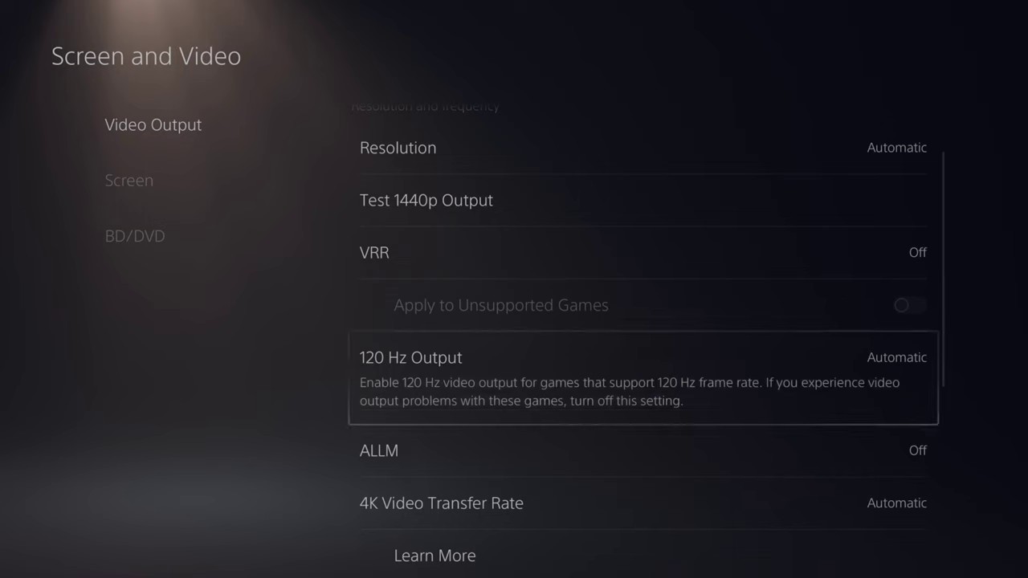
{"action": "key", "text": "Return"}
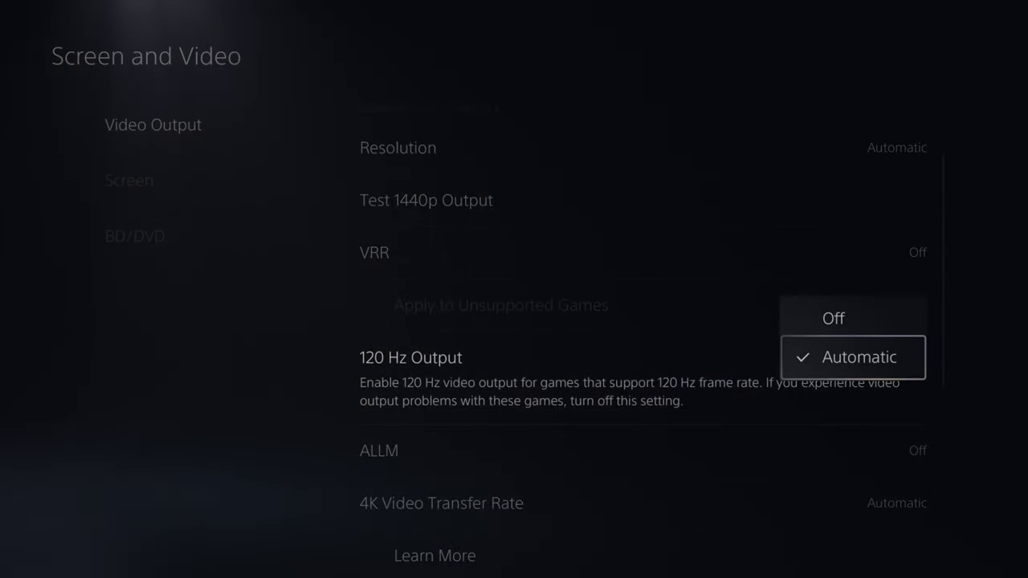
{"action": "key", "text": "Return"}
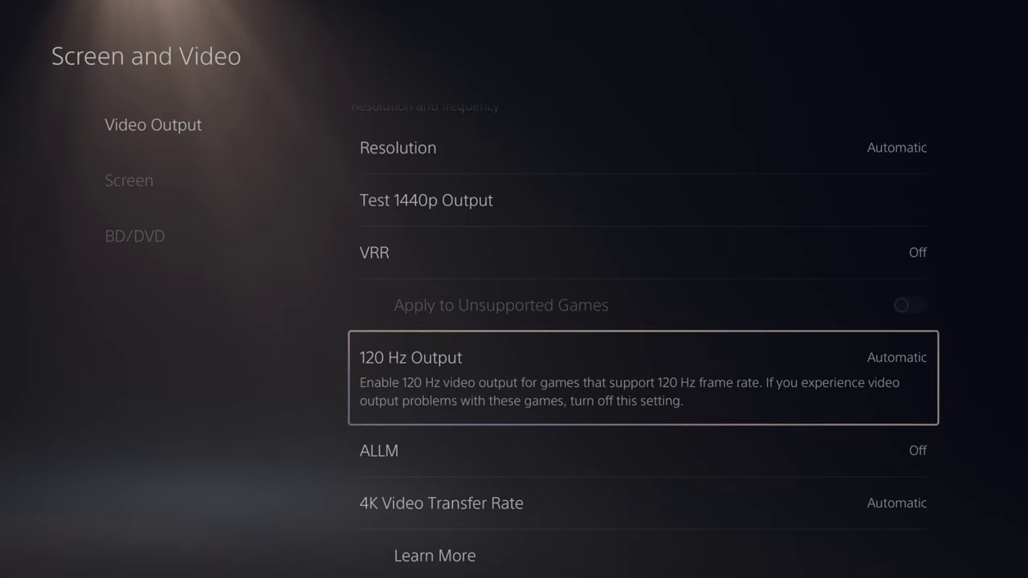
- Try setting ALLM to Automatic and dismiss the notice that it is unsupported
{"action": "key", "text": "Down"}
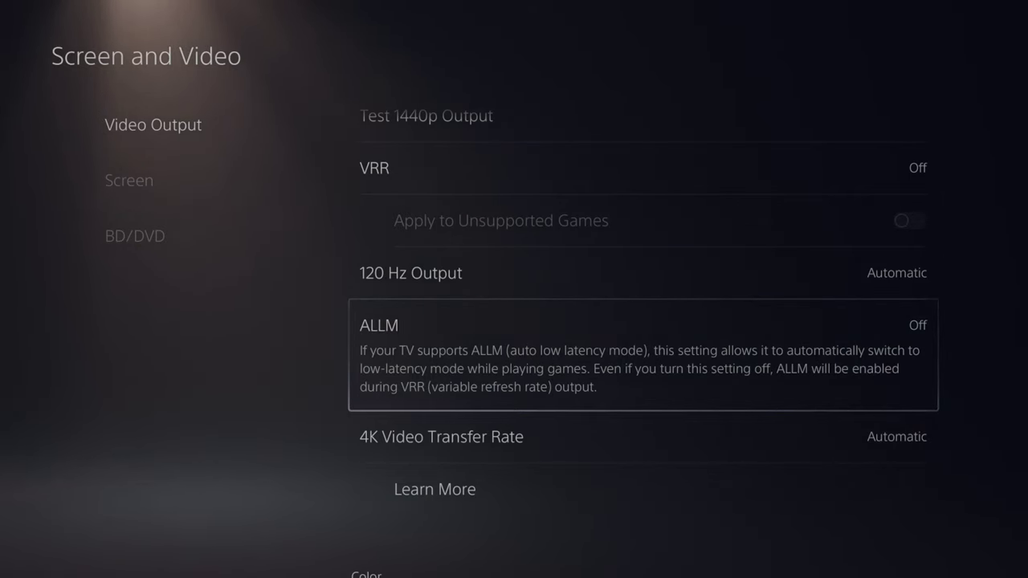
{"action": "key", "text": "Return"}
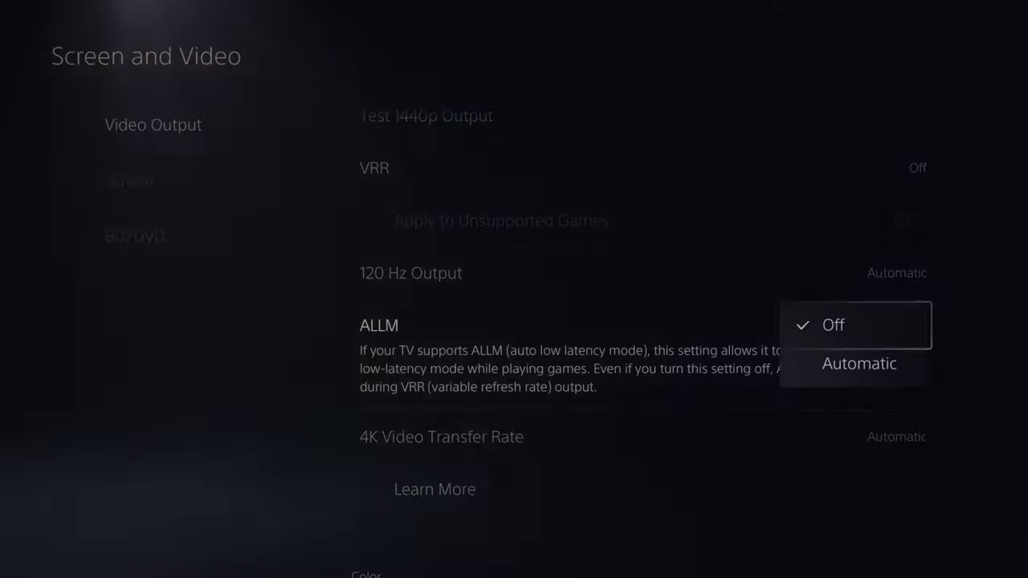
{"action": "key", "text": "Down"}
{"action": "key", "text": "Return"}
{"action": "key", "text": "Return"}
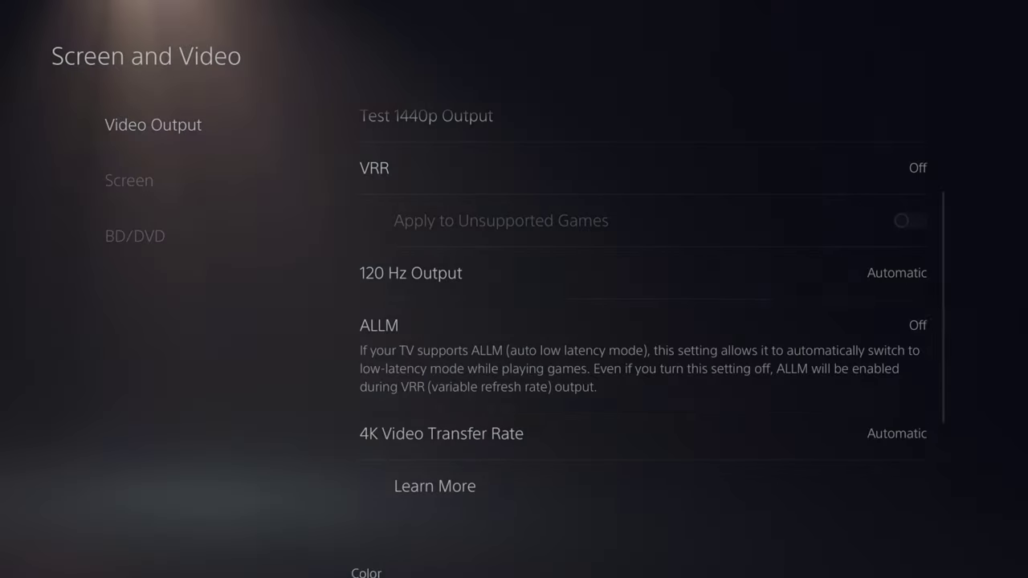
- Change HDR from Always On to On When Supported
{"action": "key", "text": "Down"}
{"action": "key", "text": "Down"}
{"action": "key", "text": "Down"}
{"action": "key", "text": "Down"}
{"action": "key", "text": "Up"}
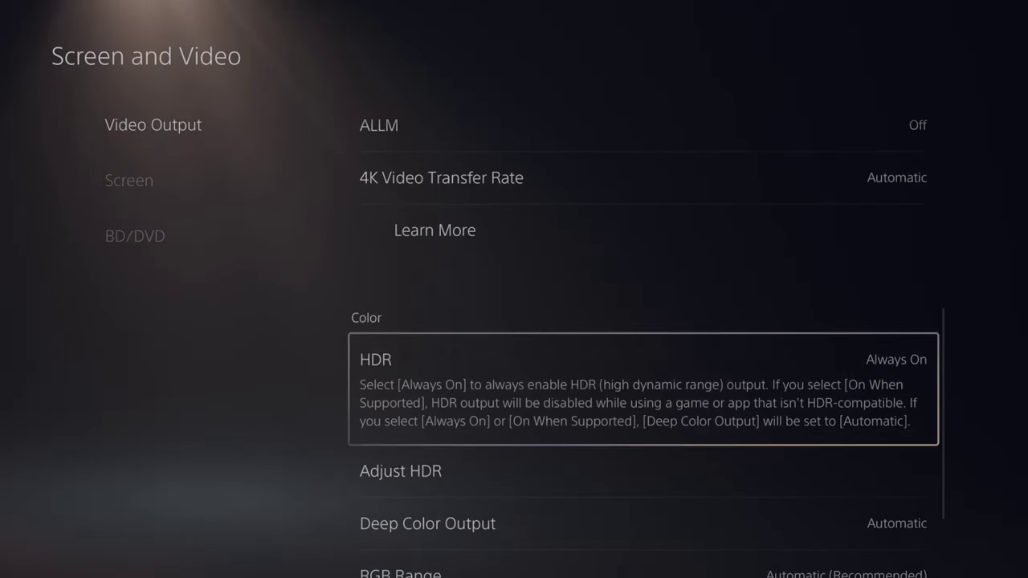
{"action": "key", "text": "Down"}
{"action": "key", "text": "Up"}
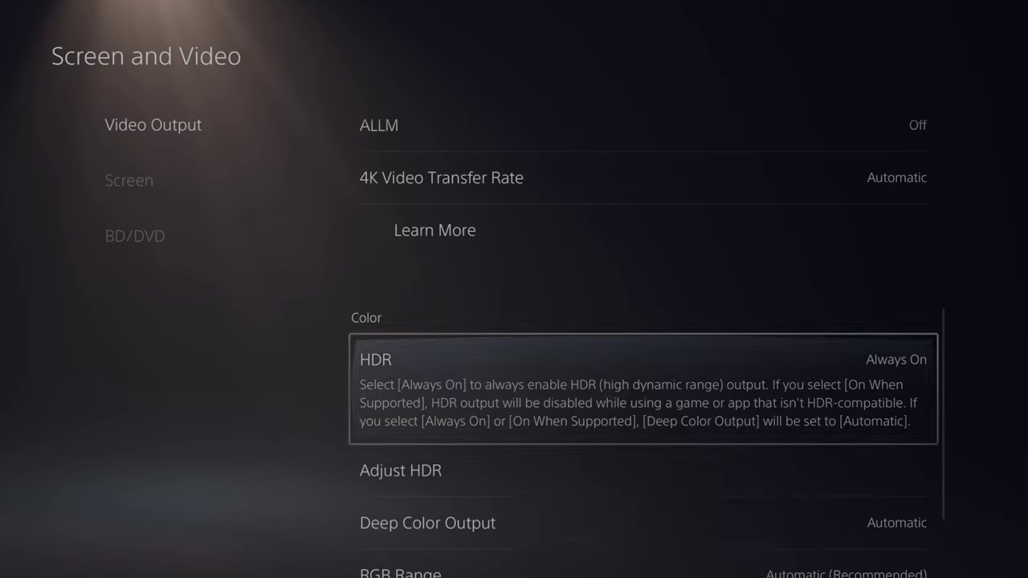
{"action": "key", "text": "Return"}
{"action": "key", "text": "Down"}
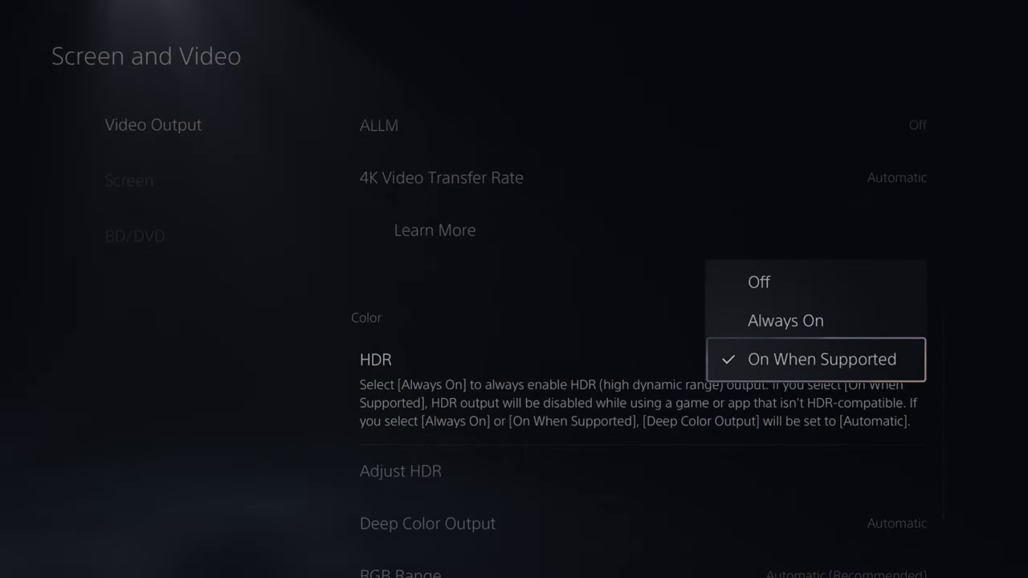
{"action": "key", "text": "Return"}
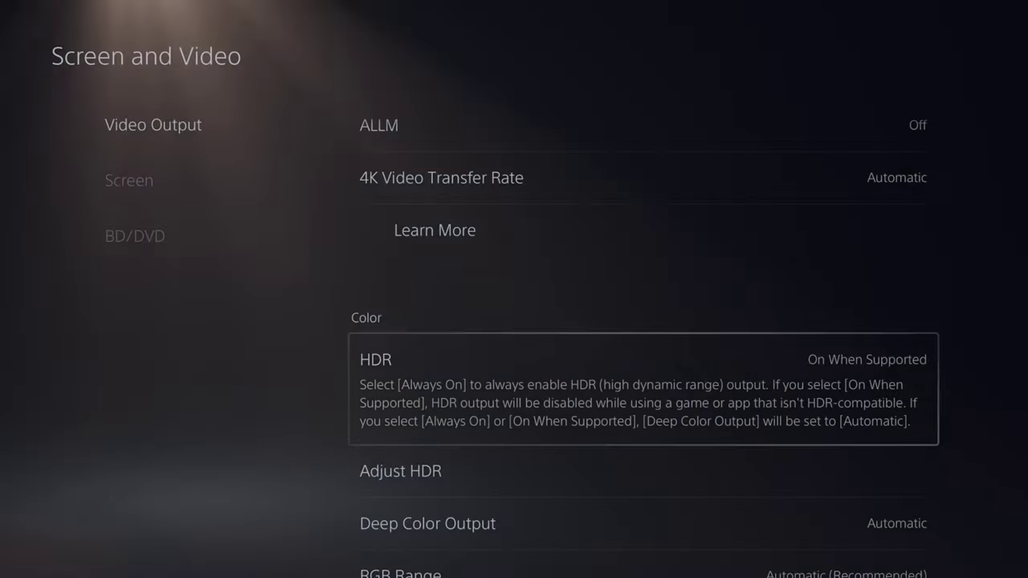
{"action": "key", "text": "Down"}
{"action": "key", "text": "Up"}
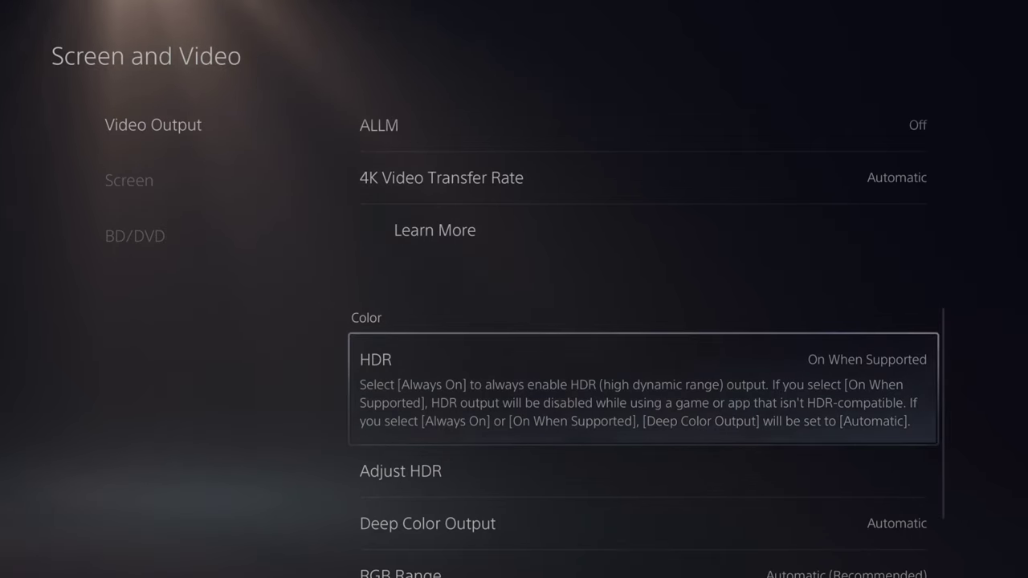
{"action": "key", "text": "Down"}
{"action": "key", "text": "Left"}
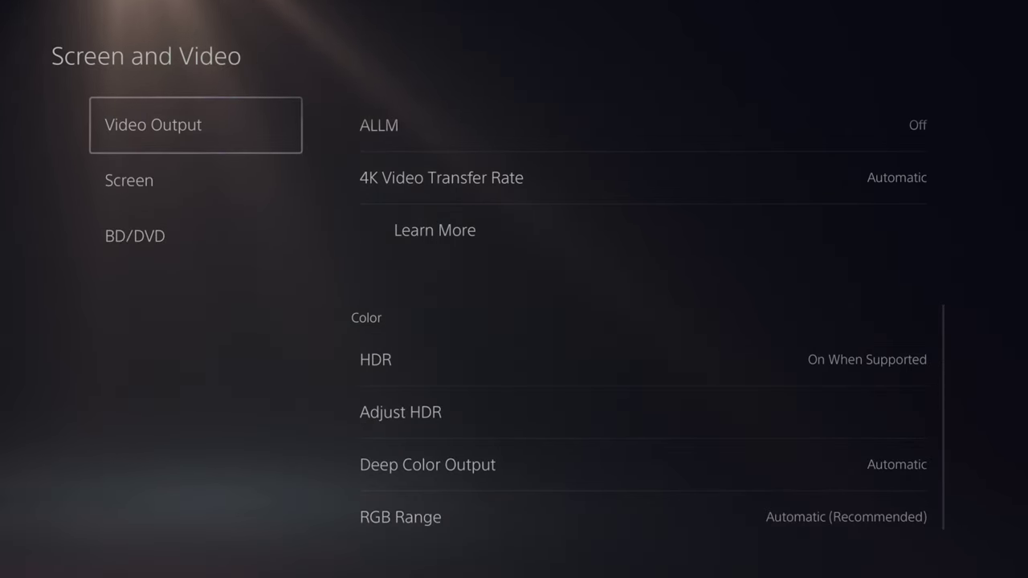
- Open Saved Data and Game/App Settings > Game Presets and highlight Performance Mode in the preset choices
{"action": "key", "text": "Escape"}
{"action": "key", "text": "Down"}
{"action": "key", "text": "Down"}
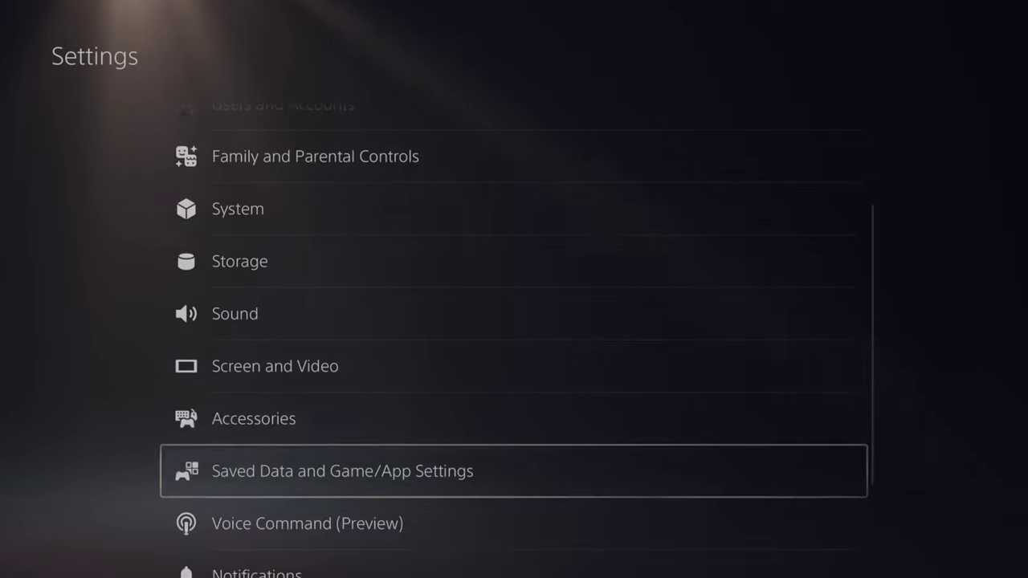
{"action": "key", "text": "Return"}
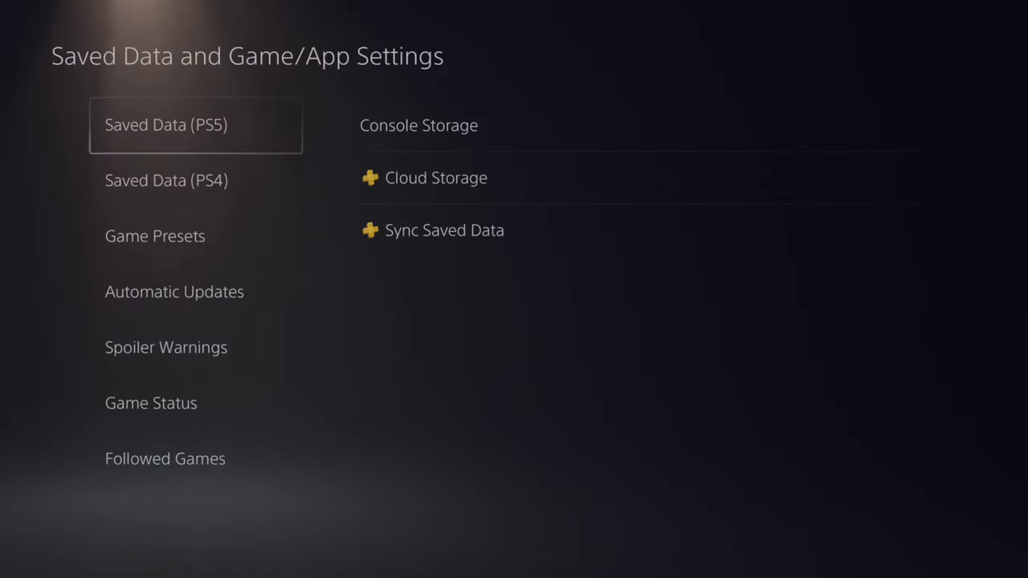
{"action": "key", "text": "Down"}
{"action": "key", "text": "Down"}
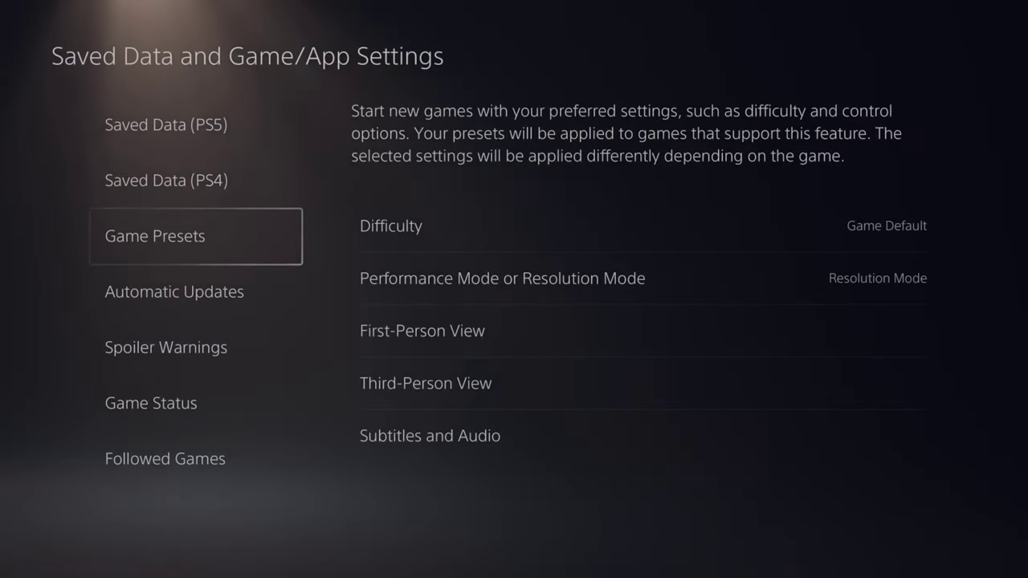
{"action": "key", "text": "Right"}
{"action": "key", "text": "Down"}
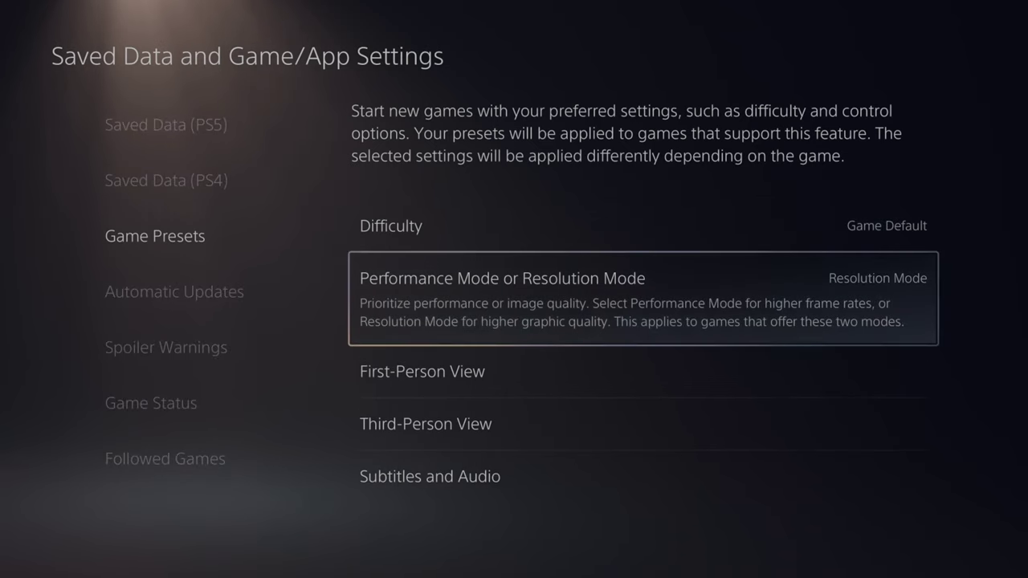
{"action": "key", "text": "Return"}
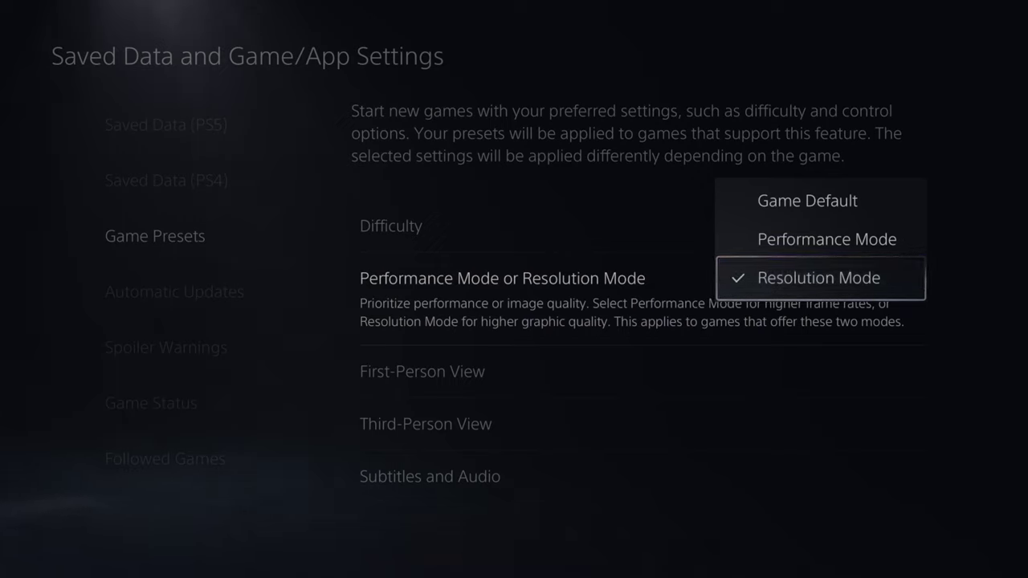
{"action": "key", "text": "Up"}
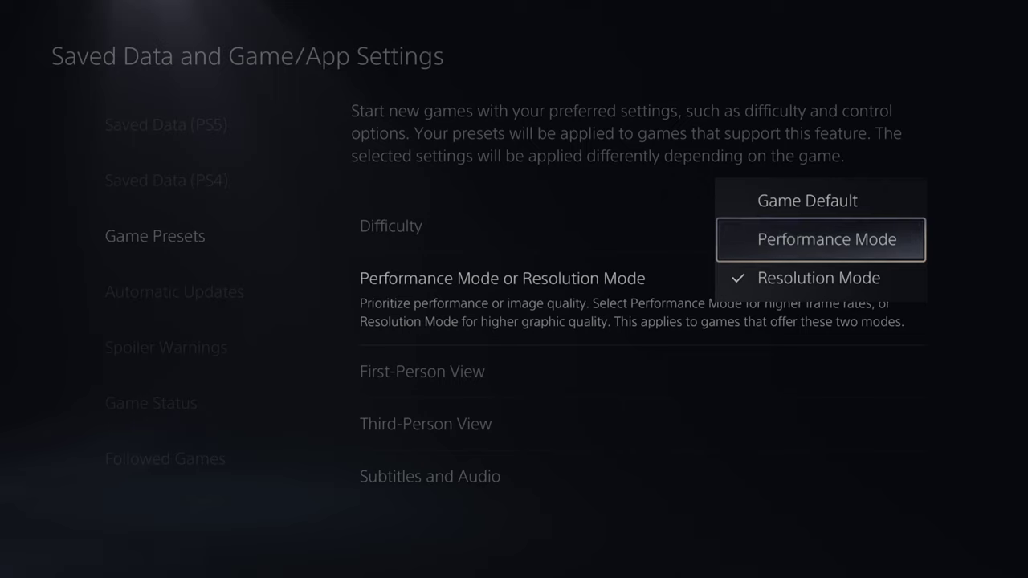